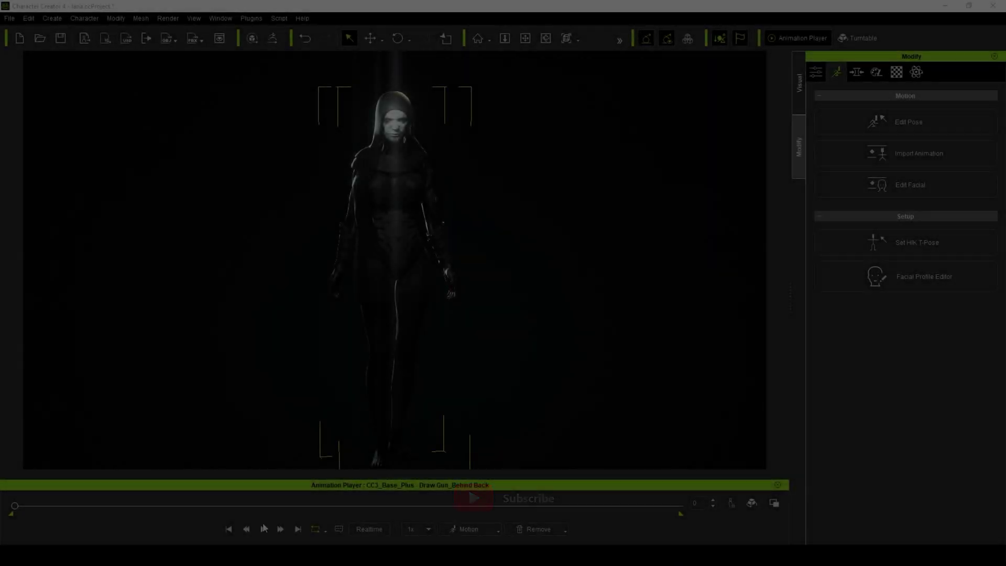
- Play the Draw Gun_Behind Back animation, pause it, and scrub to the hands-raised frame
{"action": "left_click", "coordinate": [265, 528]}
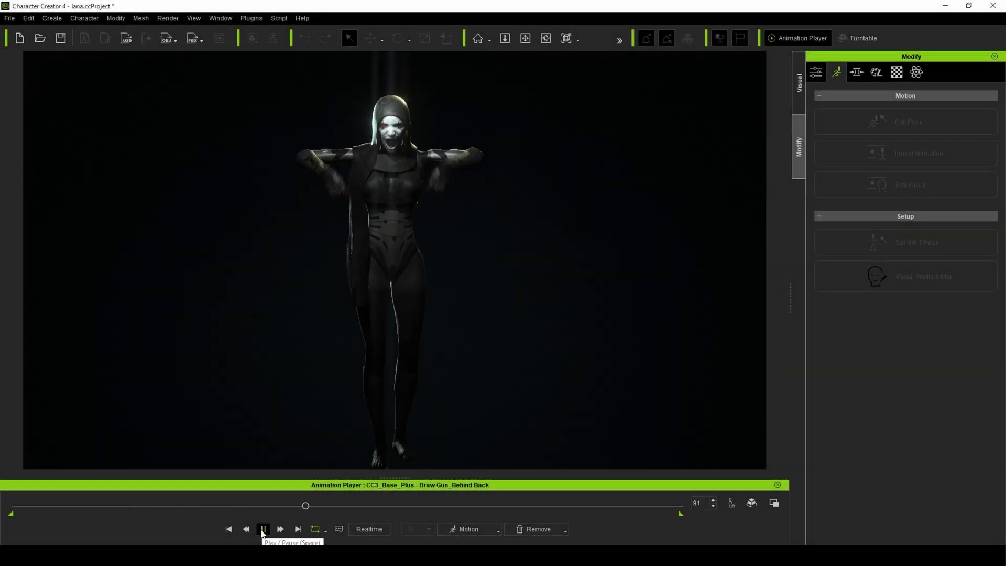
{"action": "left_click", "coordinate": [263, 529]}
{"action": "mouse_move", "coordinate": [421, 506]}
{"action": "left_mouse_down"}
{"action": "mouse_move", "coordinate": [403, 505]}
{"action": "mouse_move", "coordinate": [440, 505]}
{"action": "left_mouse_up"}
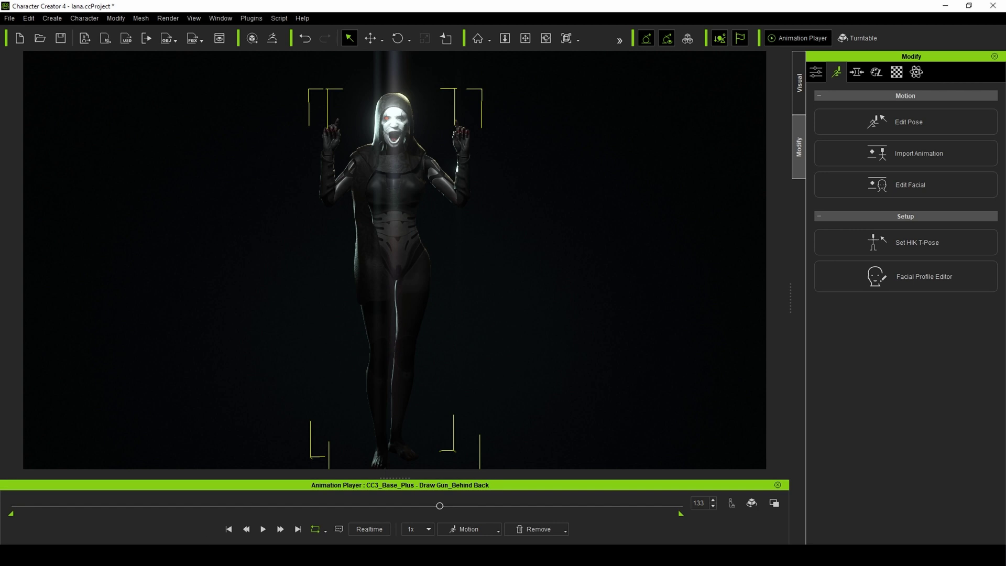
- In Unreal, open the lanav3 skeletal mesh, orbit its T-pose, then close and reopen it
{"action": "mouse_move", "coordinate": [188, 556]}
{"action": "left_click", "coordinate": [181, 526]}
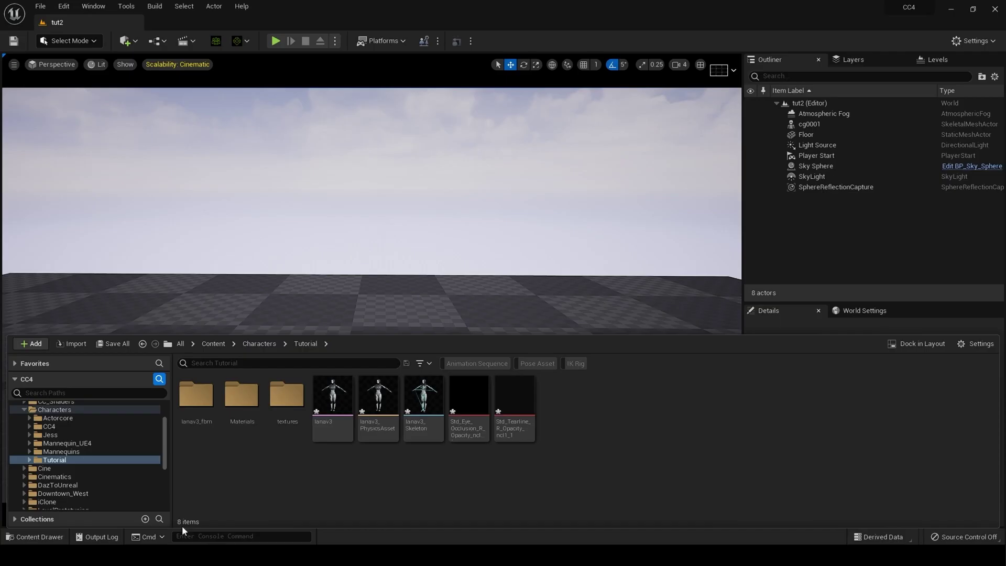
{"action": "double_click", "coordinate": [332, 398]}
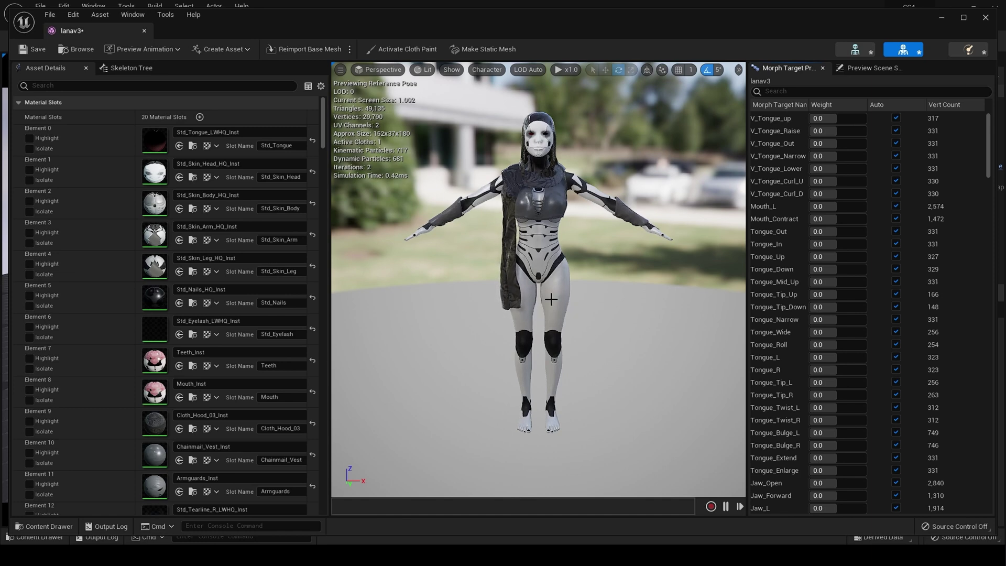
{"action": "left_click_drag", "start_coordinate": [588, 281], "coordinate": [576, 244]}
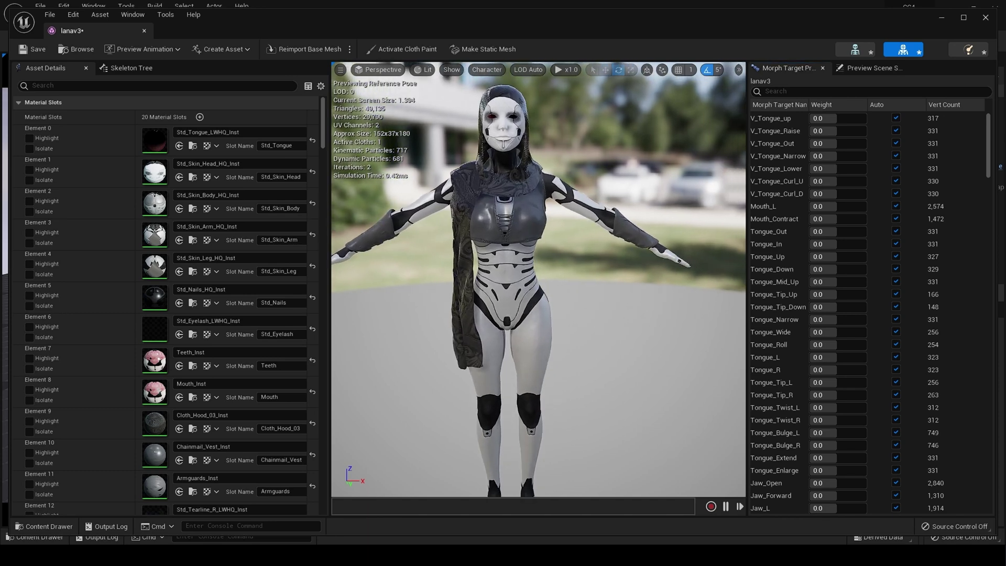
{"action": "left_click", "coordinate": [985, 17]}
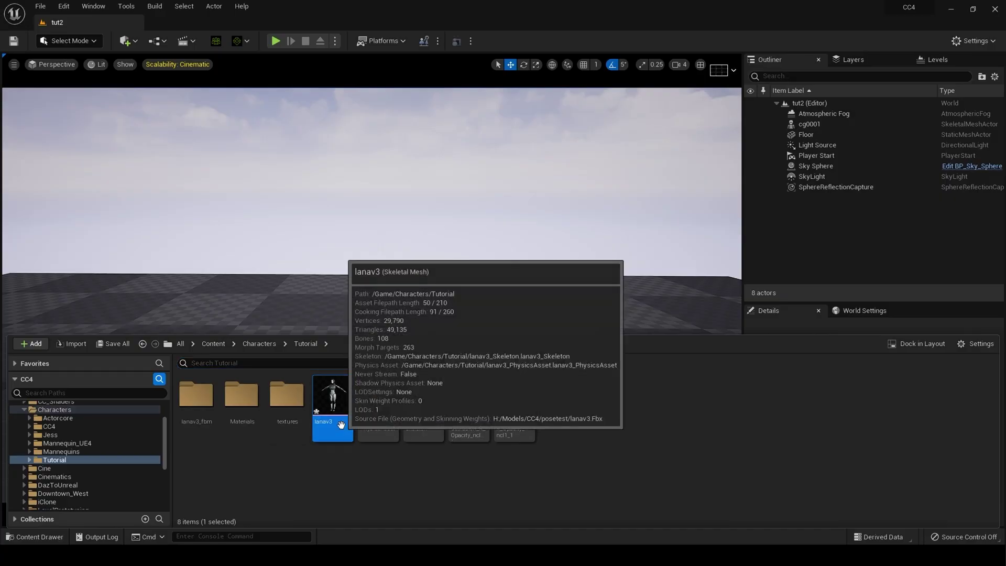
{"action": "double_click", "coordinate": [341, 427]}
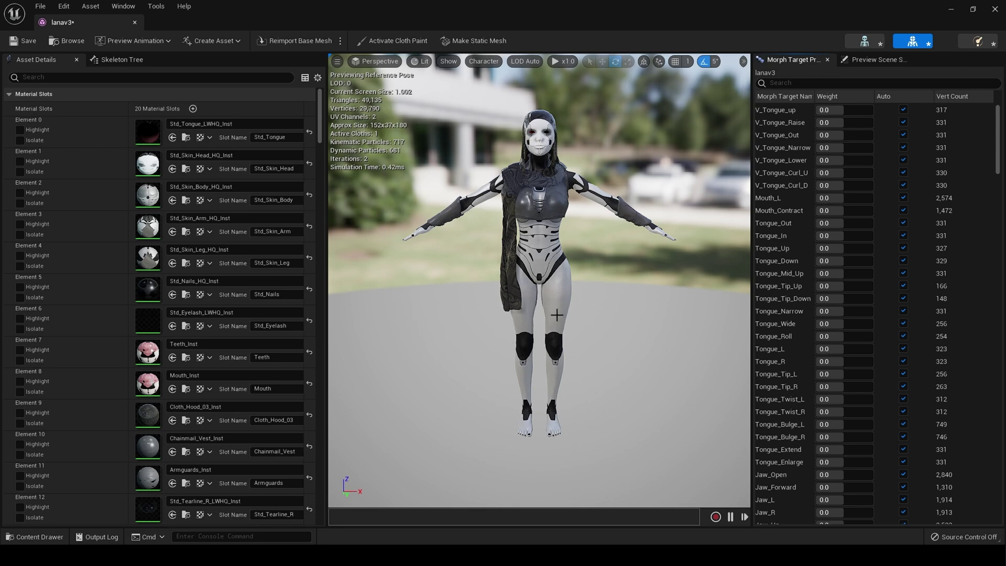
- Edit Pose on the hands-raised frame, toggle Full Body Pose Mirror back to original, and close the editor
{"action": "left_click", "coordinate": [995, 9]}
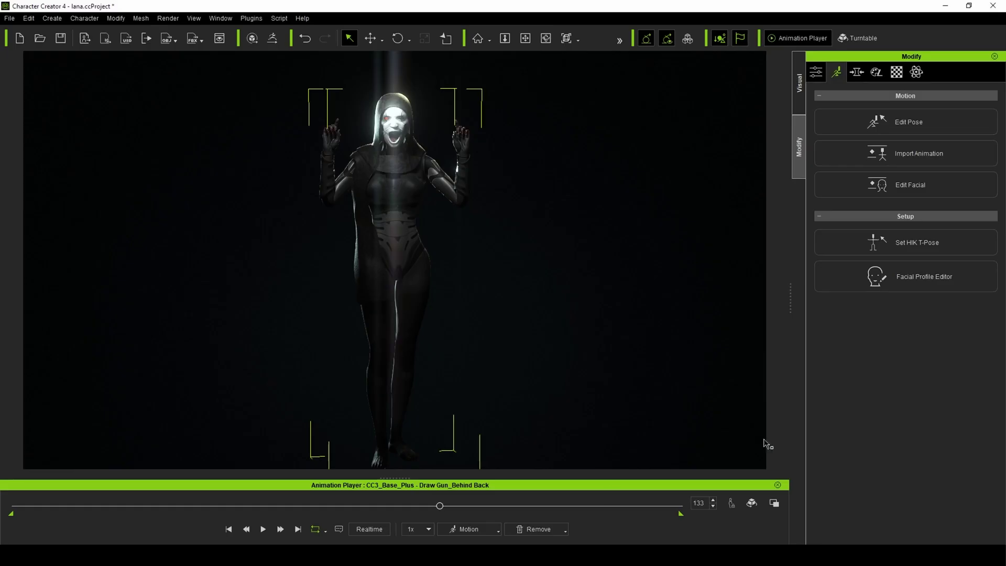
{"action": "left_click", "coordinate": [922, 120]}
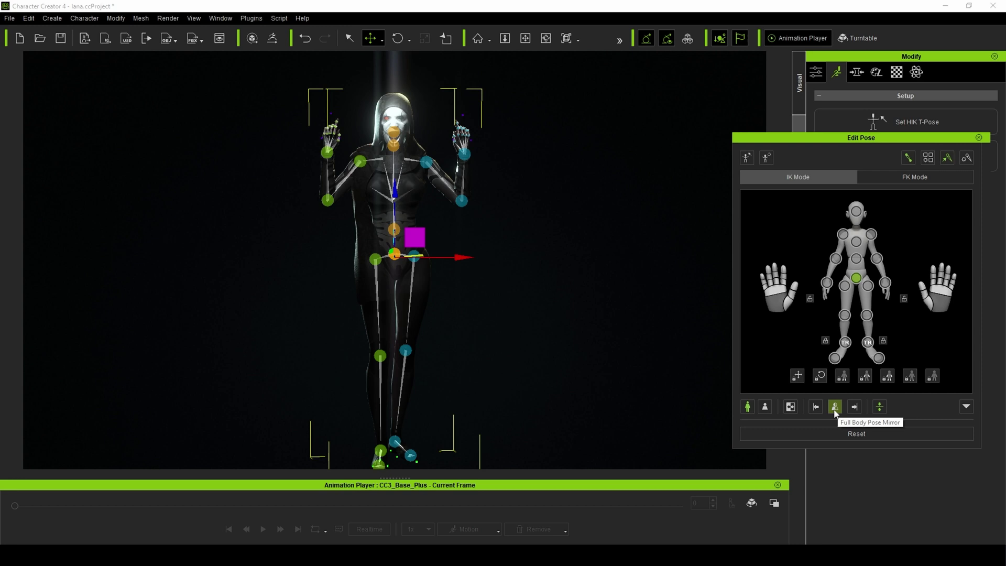
{"action": "left_click", "coordinate": [835, 408]}
{"action": "left_click", "coordinate": [835, 407]}
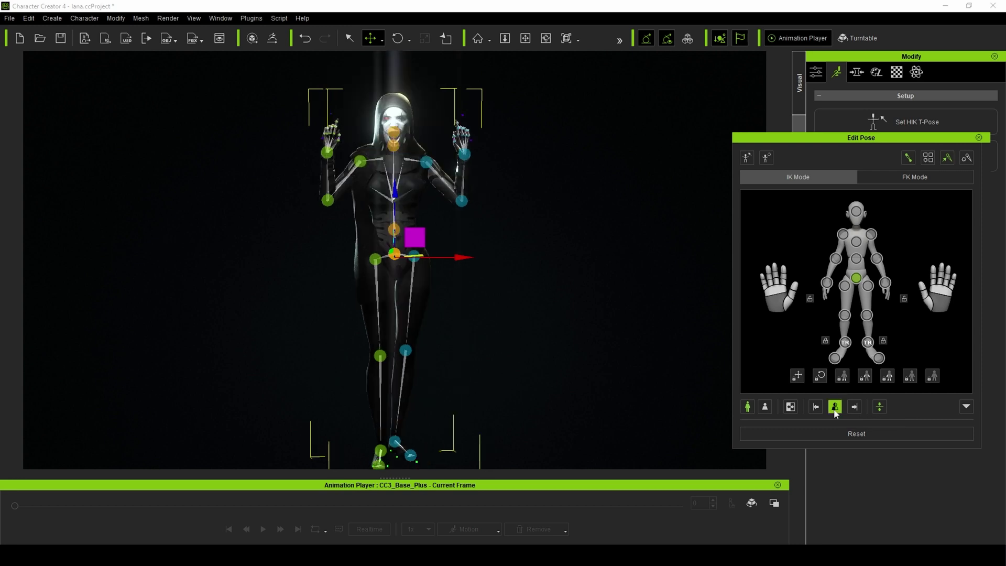
{"action": "left_click", "coordinate": [835, 408]}
{"action": "left_click", "coordinate": [835, 407]}
{"action": "left_click", "coordinate": [835, 407]}
{"action": "left_click", "coordinate": [835, 407]}
{"action": "left_click", "coordinate": [978, 138]}
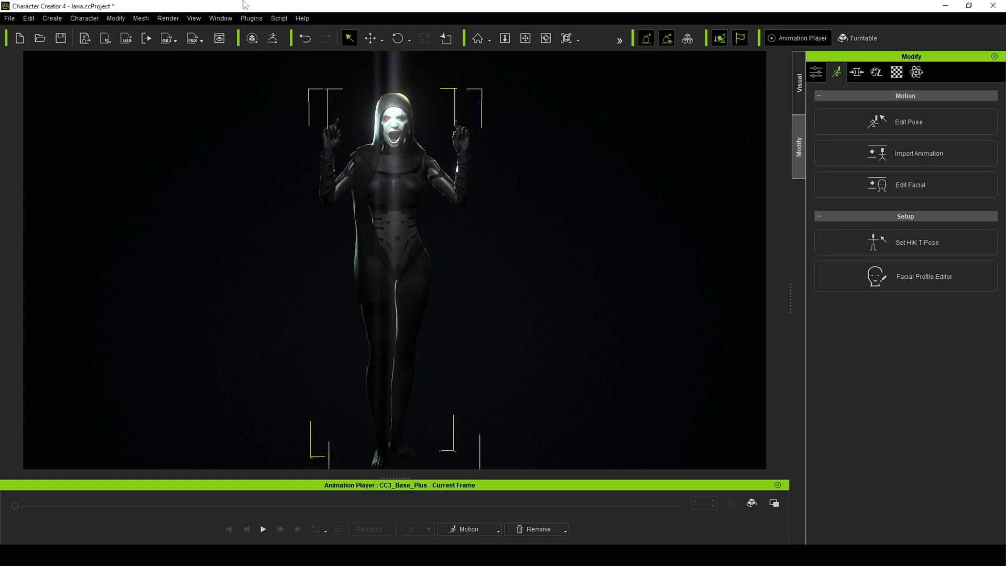
- Start an FBX export of the clothed character from the File menu
{"action": "left_click", "coordinate": [10, 19]}
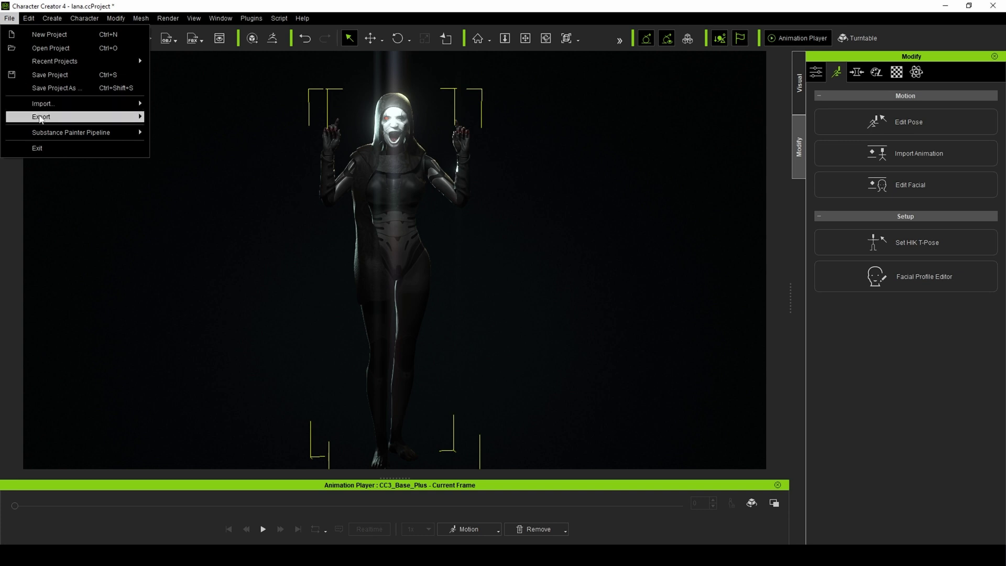
{"action": "mouse_move", "coordinate": [41, 119]}
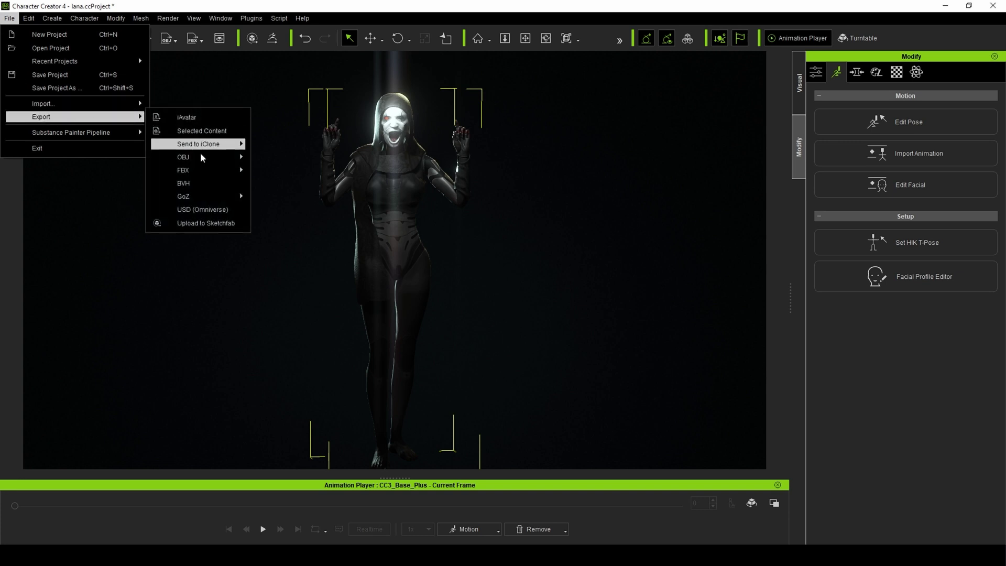
{"action": "mouse_move", "coordinate": [204, 174]}
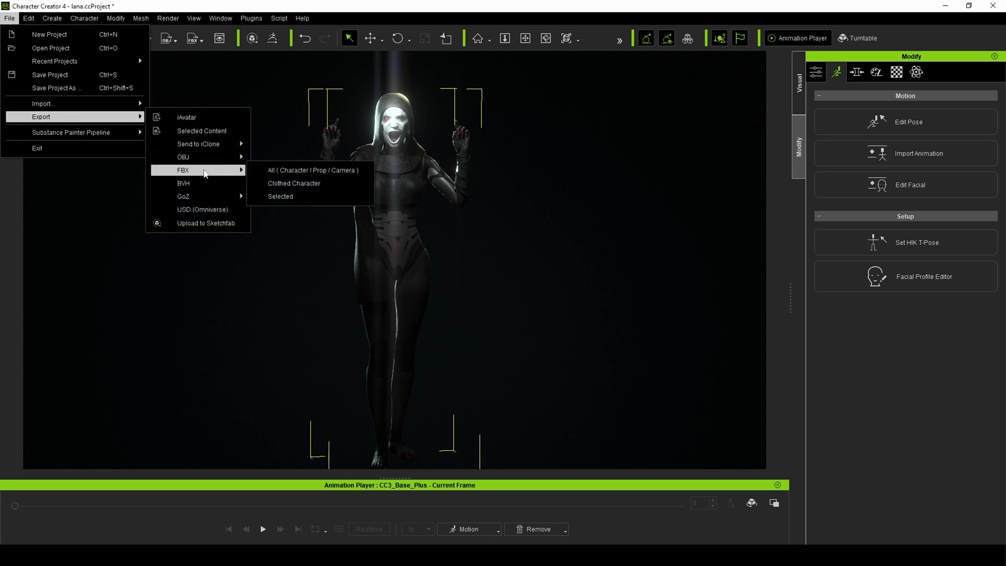
{"action": "left_click", "coordinate": [311, 183]}
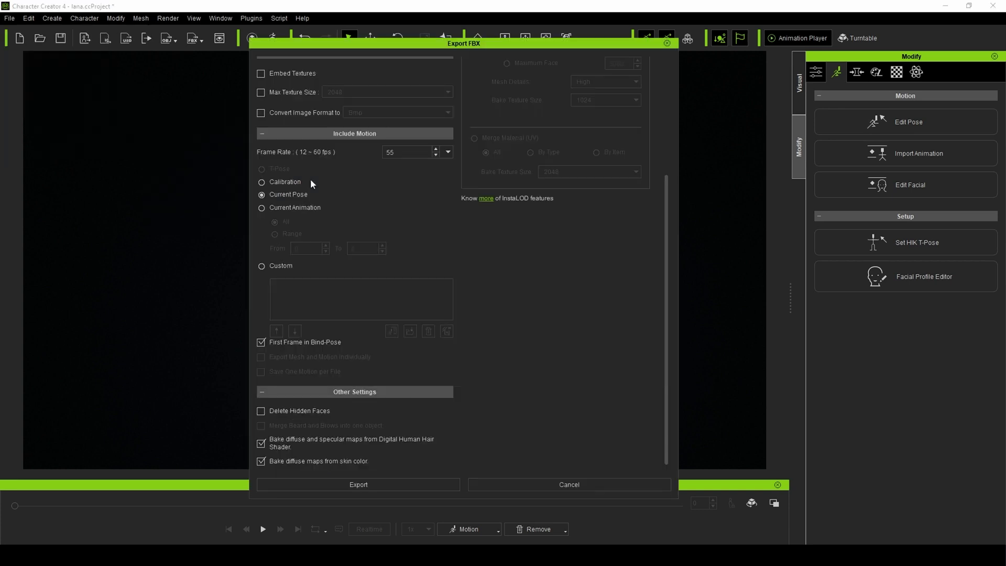
{"action": "scroll", "coordinate": [315, 184], "scroll_direction": "up", "scroll_amount": 5}
- Set the target preset to Unreal and turn off Embed Motion in the advanced options
{"action": "left_click", "coordinate": [327, 83]}
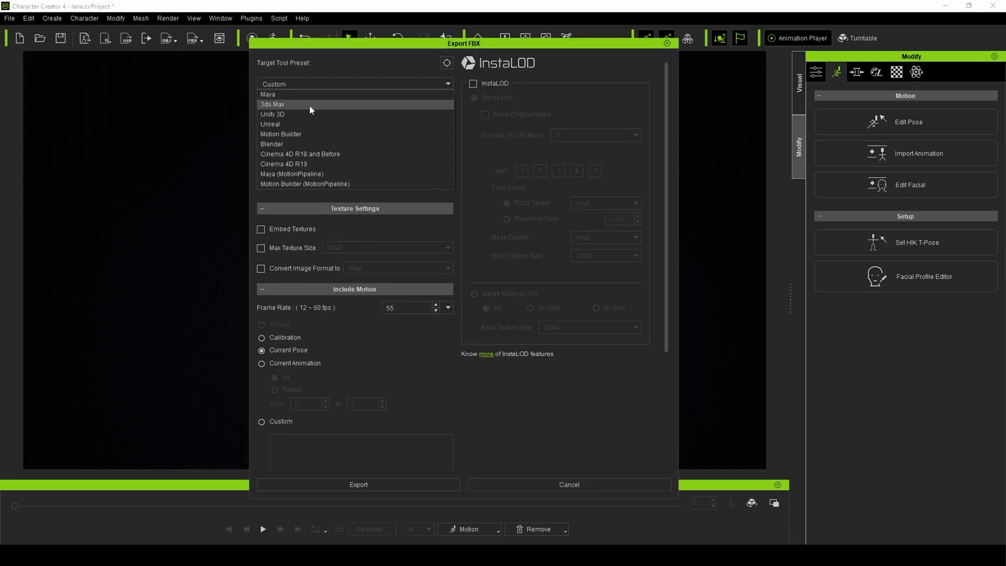
{"action": "left_click", "coordinate": [307, 124]}
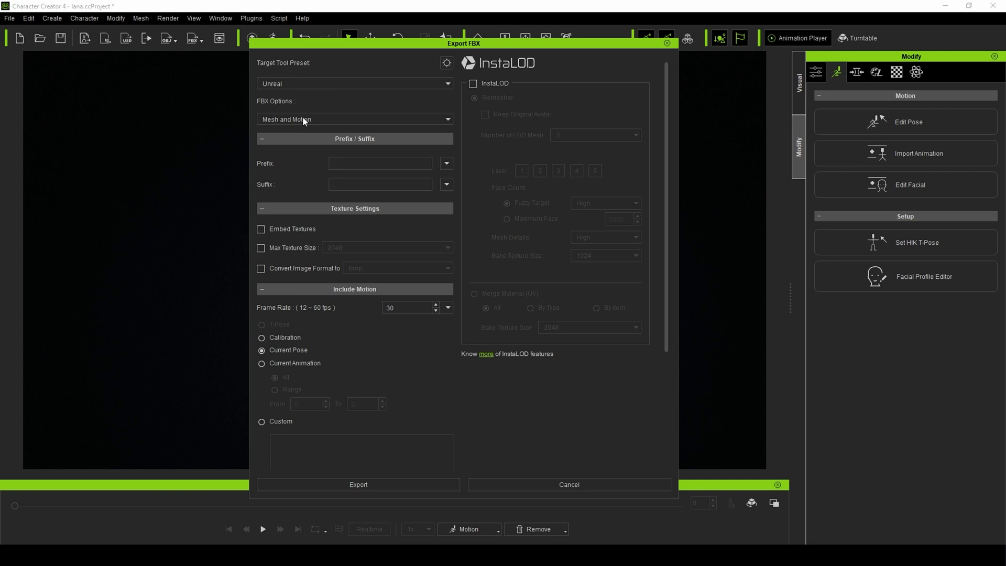
{"action": "left_click", "coordinate": [446, 63]}
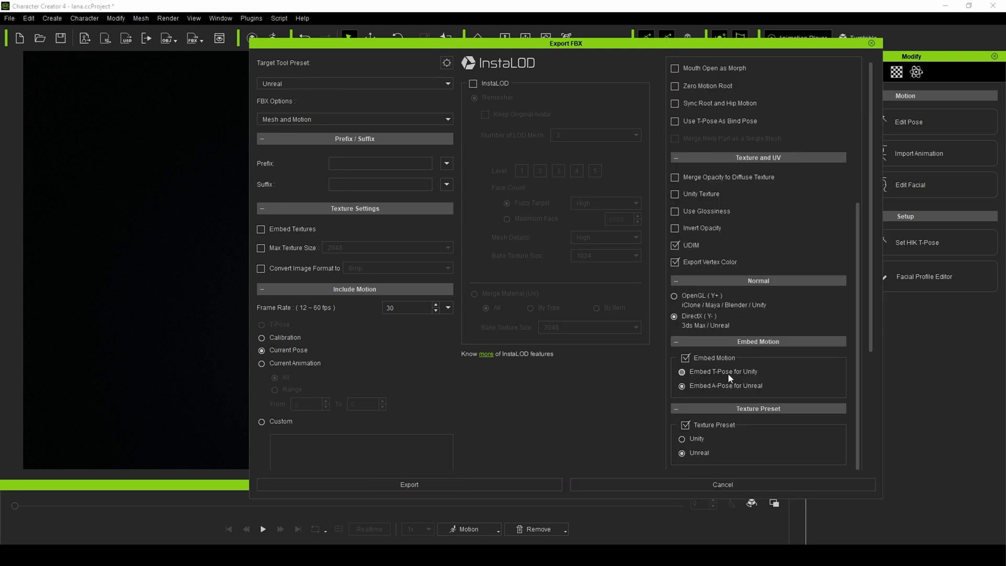
{"action": "left_click", "coordinate": [687, 358]}
{"action": "scroll", "coordinate": [361, 320], "scroll_direction": "down", "scroll_amount": 1}
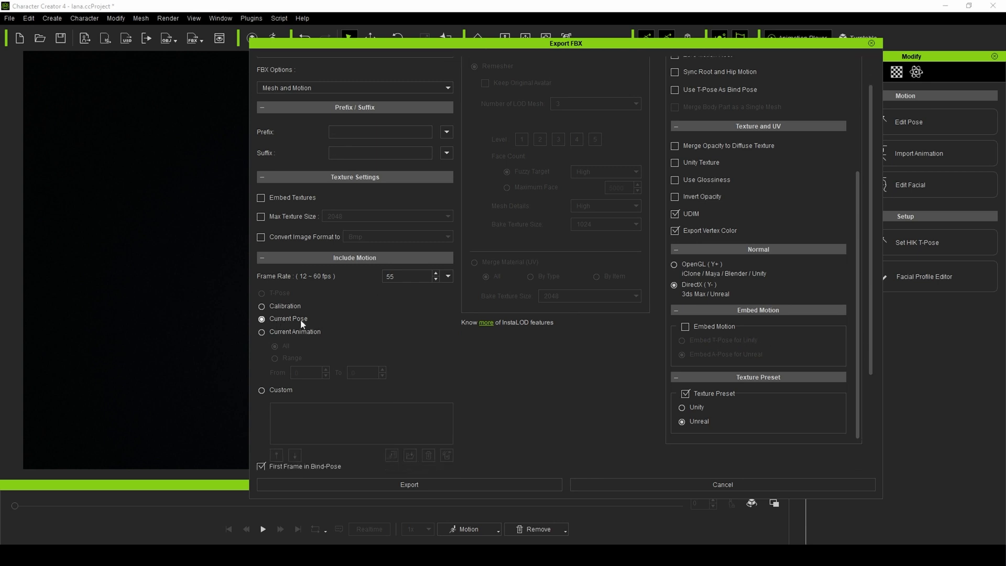
{"action": "scroll", "coordinate": [344, 324], "scroll_direction": "down", "scroll_amount": 4}
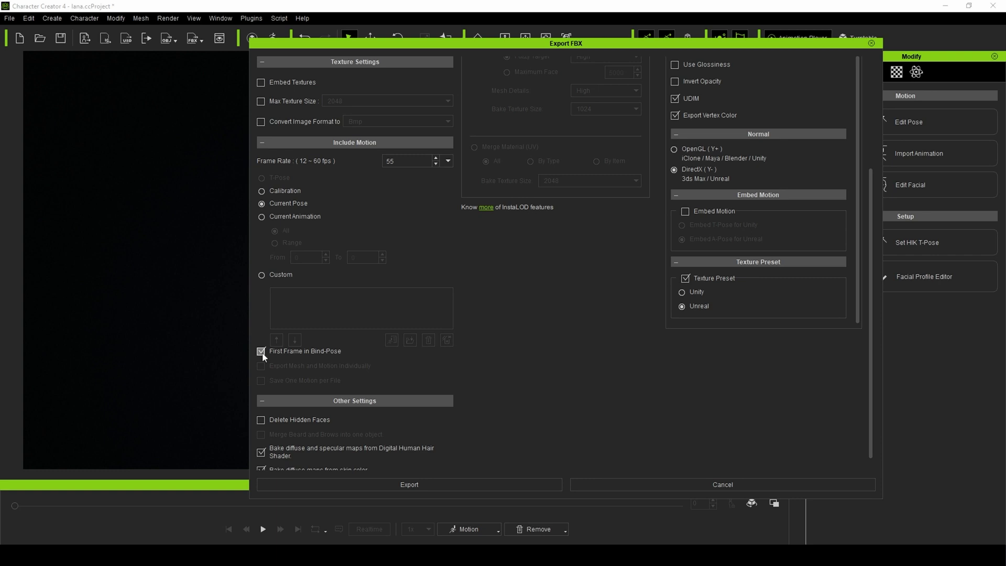
{"action": "scroll", "coordinate": [294, 365], "scroll_direction": "down", "scroll_amount": 1}
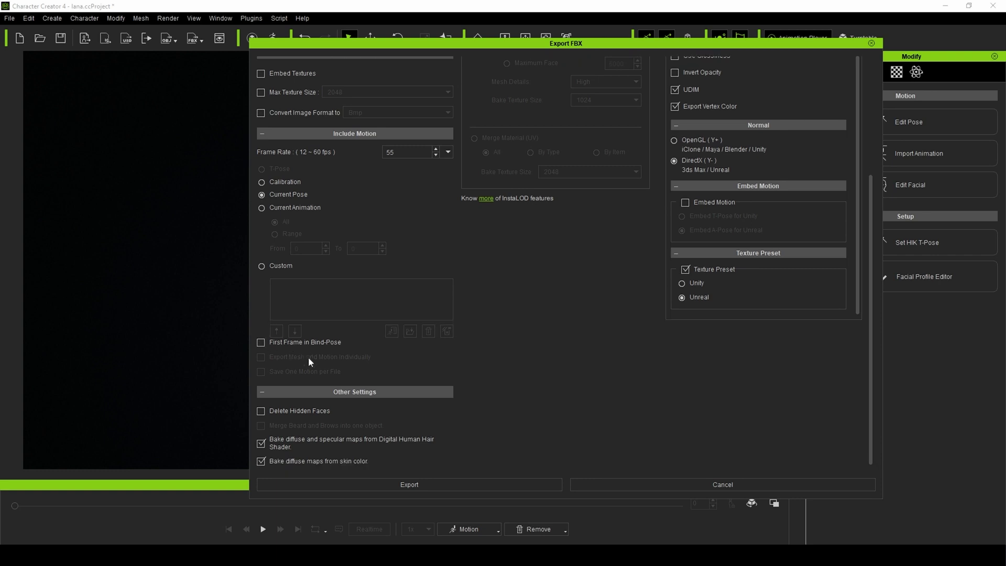
{"action": "scroll", "coordinate": [571, 271], "scroll_direction": "up", "scroll_amount": 5}
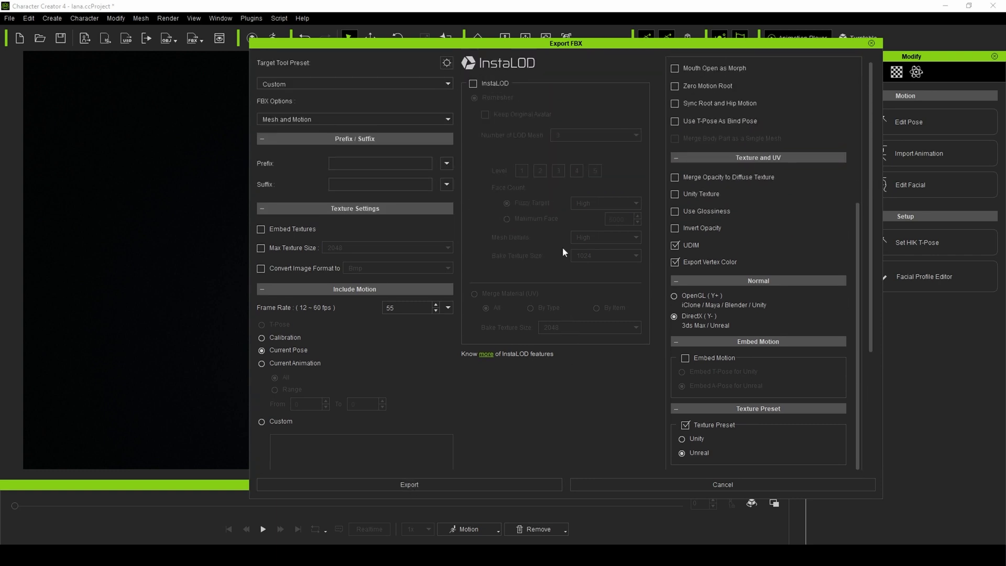
{"action": "scroll", "coordinate": [522, 414], "scroll_direction": "down", "scroll_amount": 5}
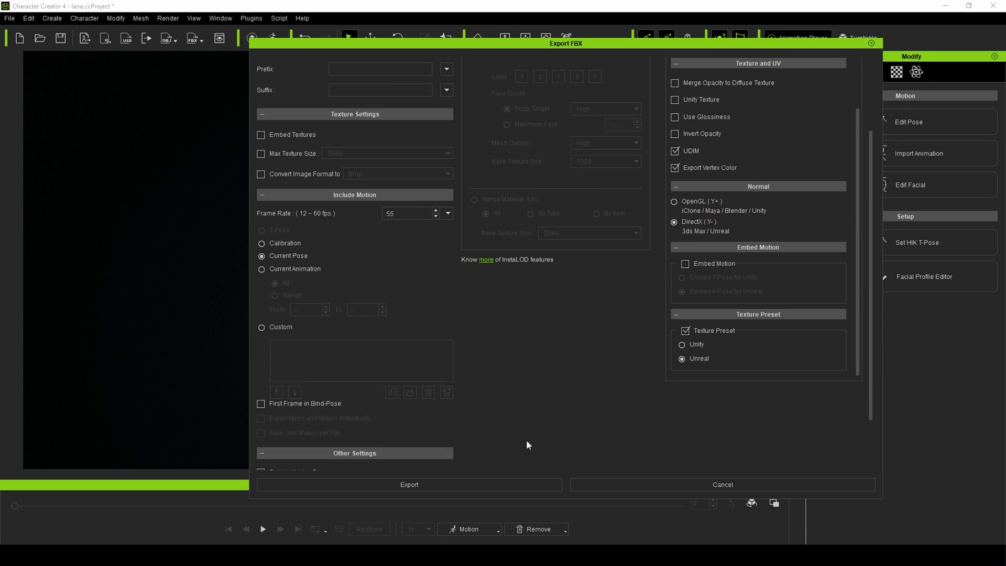
- Confirm the export warning and save the FBX as lanav4.Fbx in the posetest folder
{"action": "left_click", "coordinate": [422, 486]}
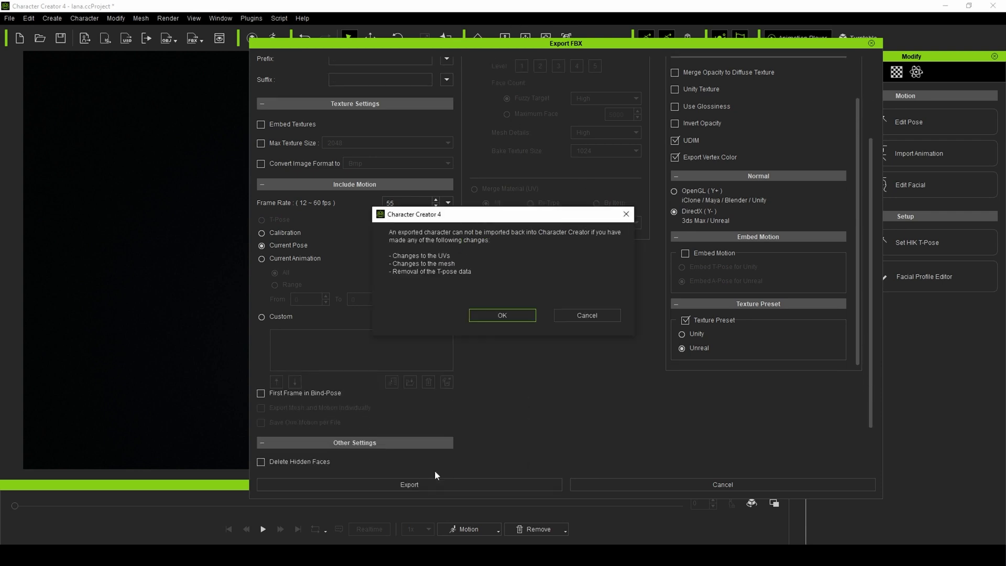
{"action": "left_click", "coordinate": [500, 315]}
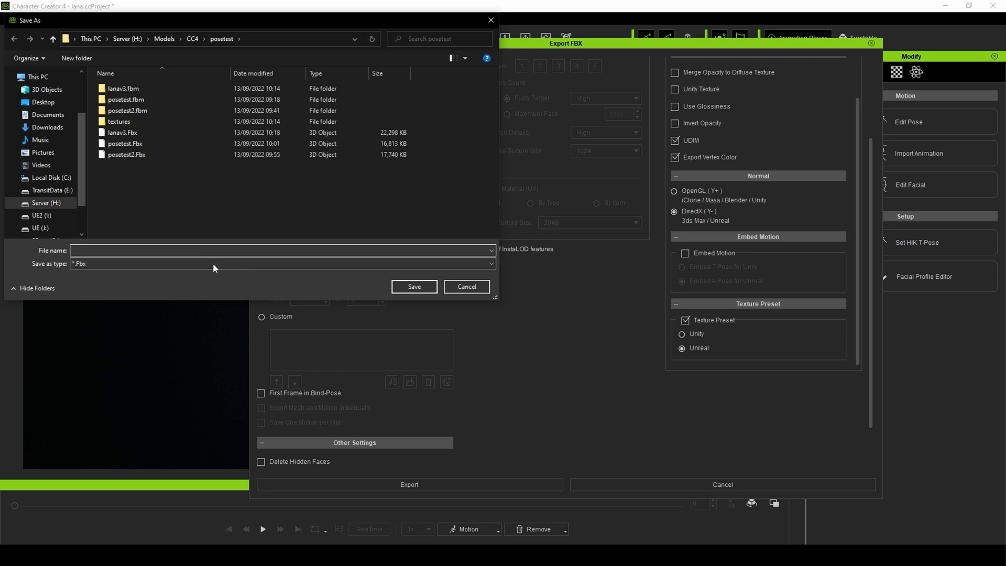
{"action": "left_click", "coordinate": [122, 133]}
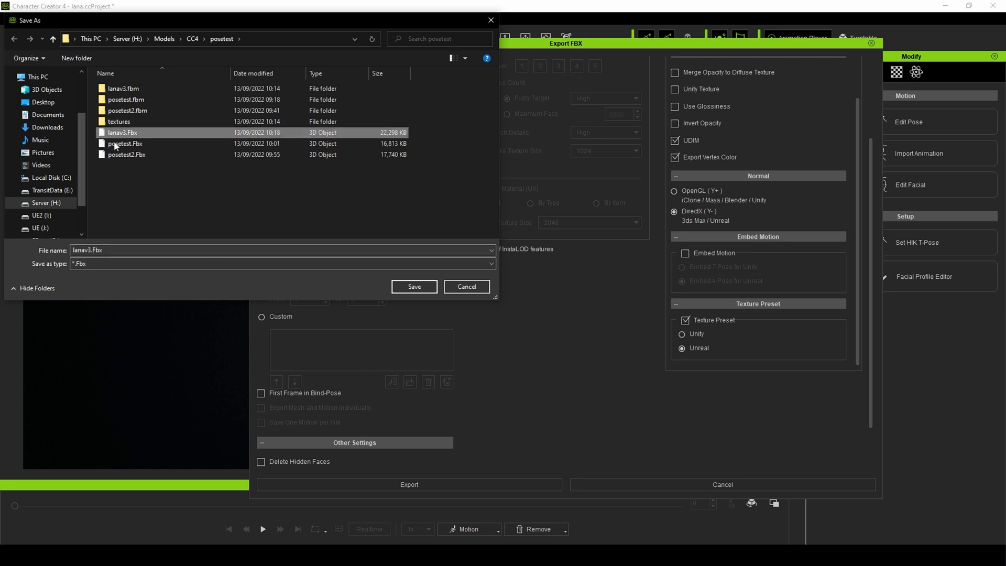
{"action": "left_click", "coordinate": [89, 251]}
{"action": "left_click", "coordinate": [89, 251]}
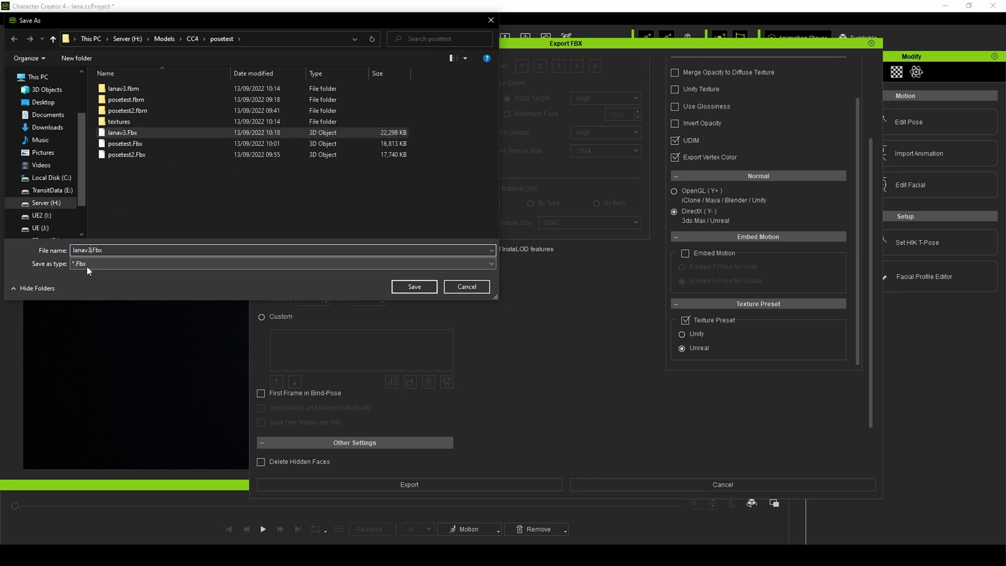
{"action": "key", "text": "BackSpace"}
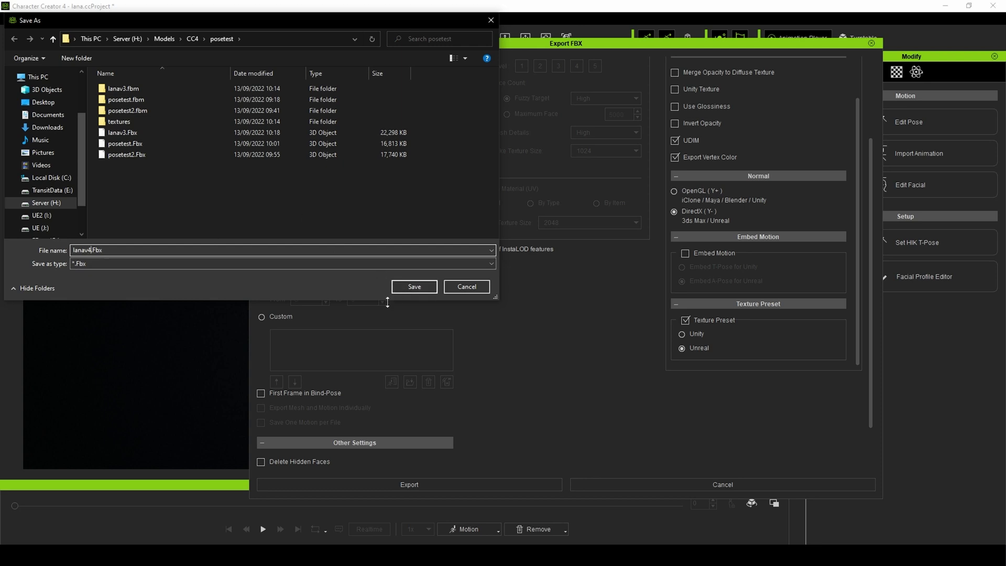
{"action": "left_click", "coordinate": [411, 288]}
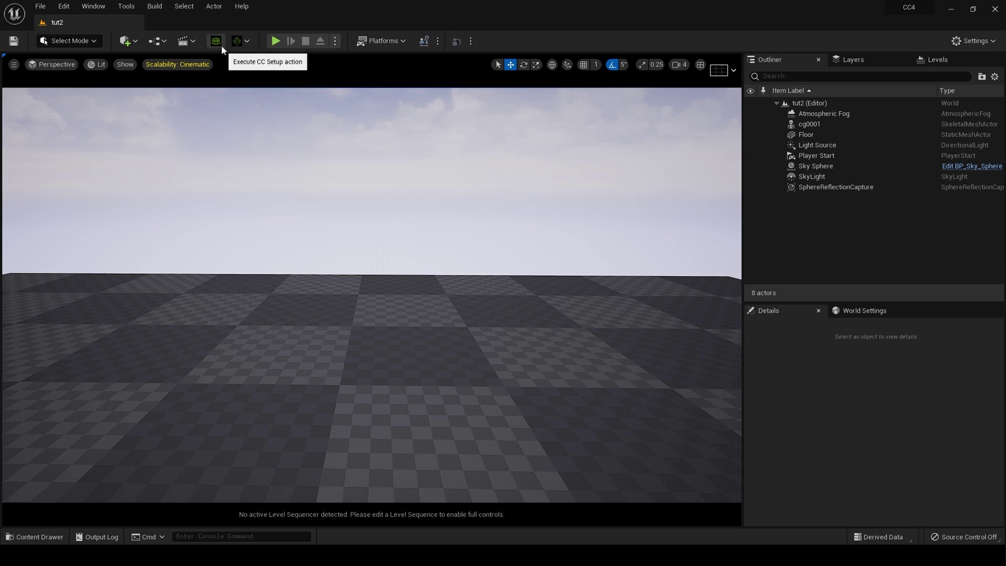
- Open the Content Drawer on the Tutorial folder and deselect lanav3
{"action": "left_click", "coordinate": [46, 538]}
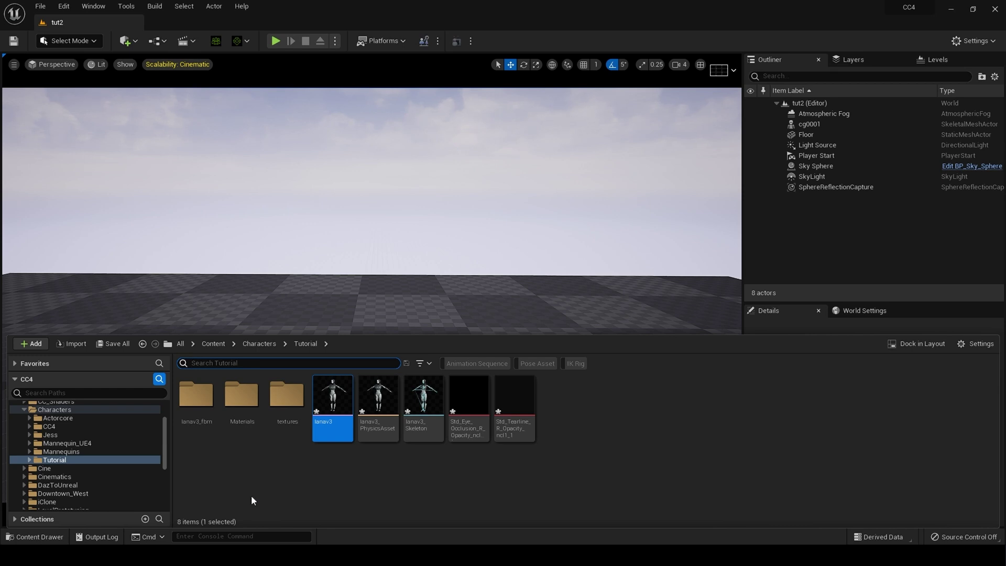
{"action": "left_click", "coordinate": [594, 472]}
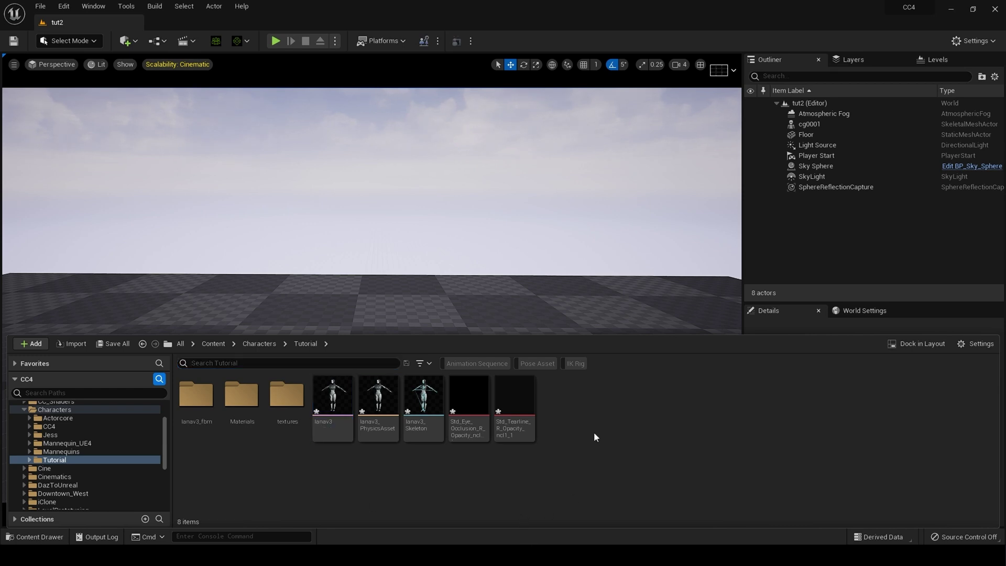
- Import lanav4.Fbx into the Tutorial folder via the Import to… context menu
{"action": "right_click", "coordinate": [593, 432]}
{"action": "left_click", "coordinate": [706, 24]}
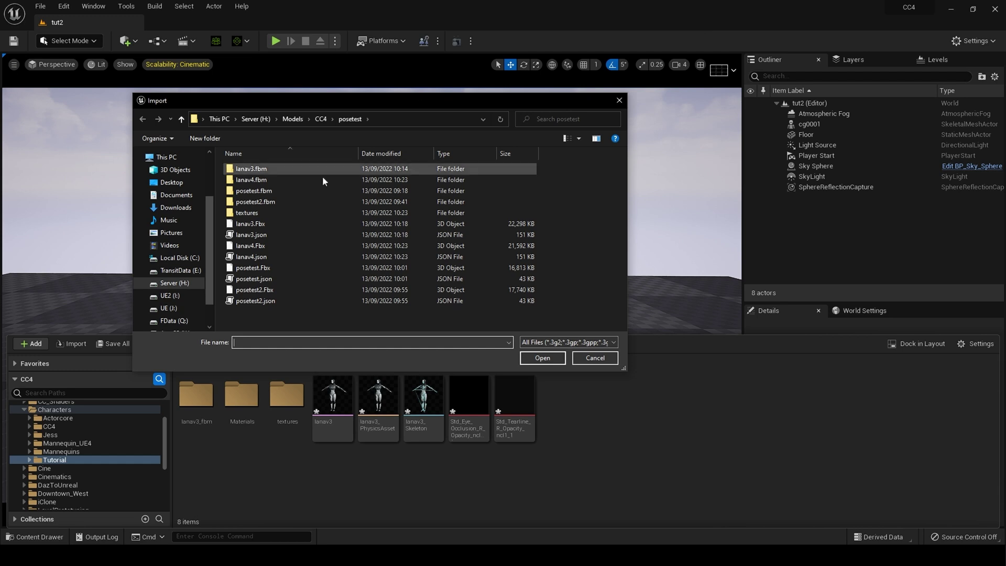
{"action": "left_click", "coordinate": [255, 249]}
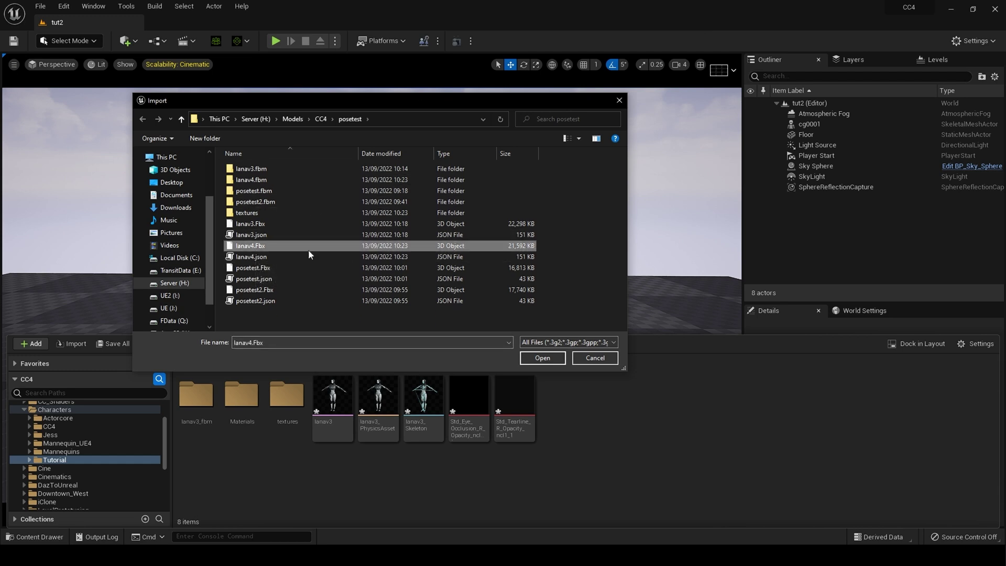
{"action": "left_click", "coordinate": [545, 360]}
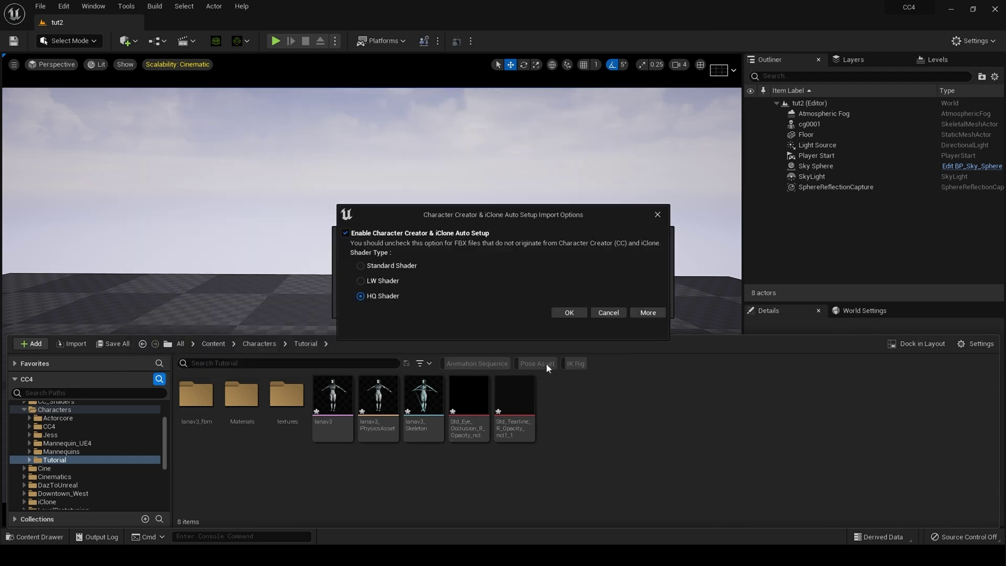
- Accept the HQ Shader auto setup and clear the import Skeleton to None
{"action": "left_click", "coordinate": [561, 313]}
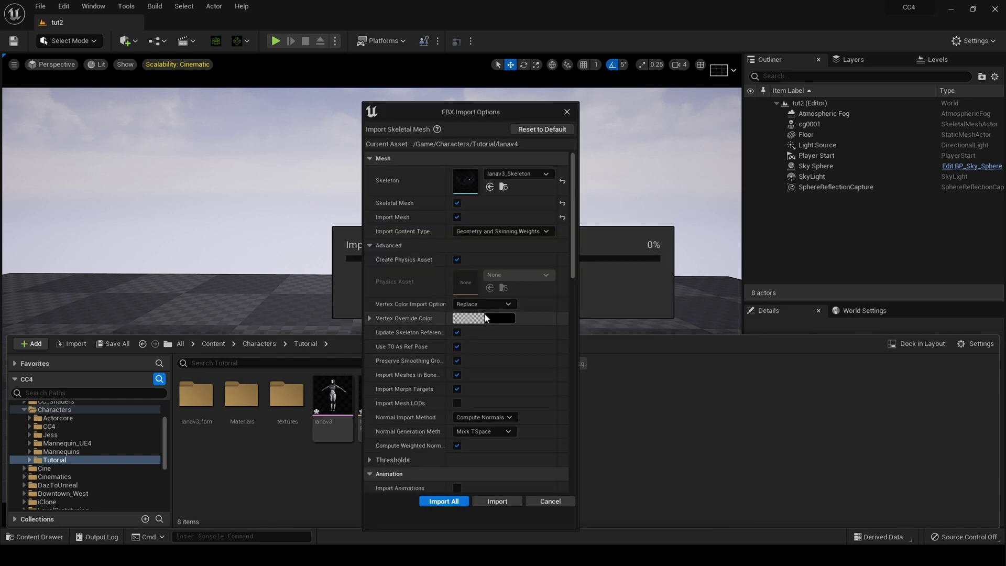
{"action": "left_click", "coordinate": [500, 176]}
{"action": "left_click", "coordinate": [510, 236]}
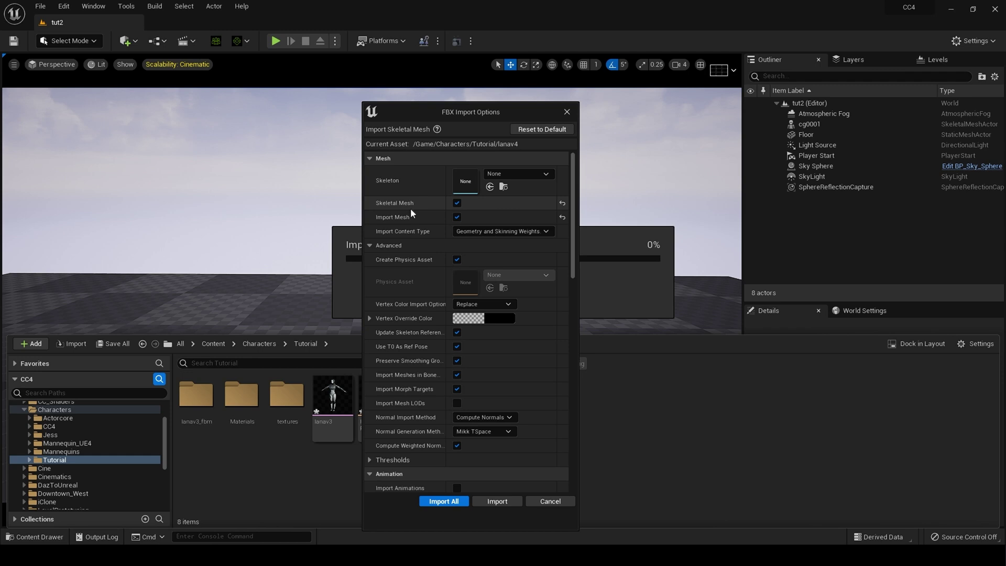
- Review the mesh advanced and animation import options, with Import Animations off
{"action": "scroll", "coordinate": [438, 275], "scroll_direction": "down", "scroll_amount": 2}
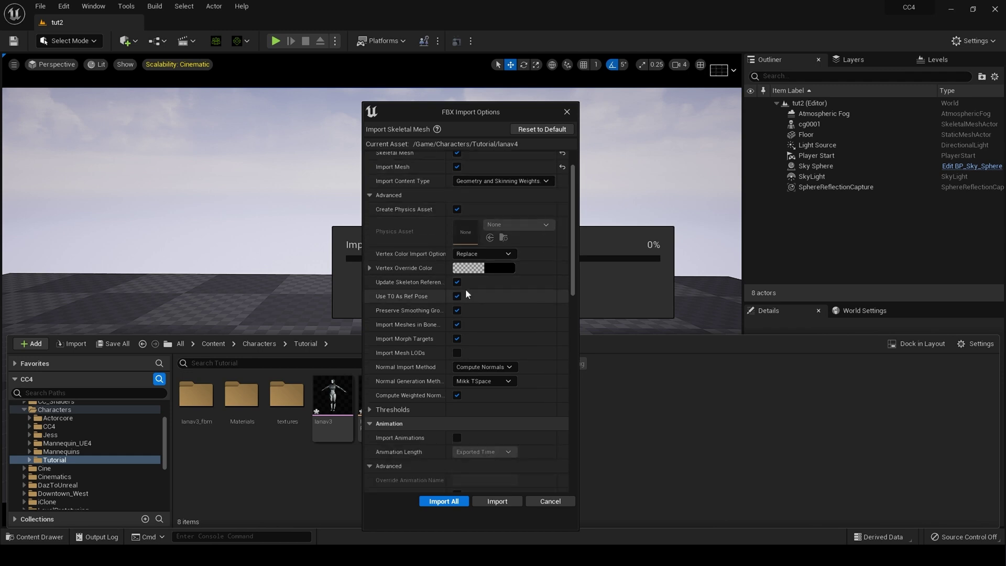
{"action": "left_click", "coordinate": [370, 195]}
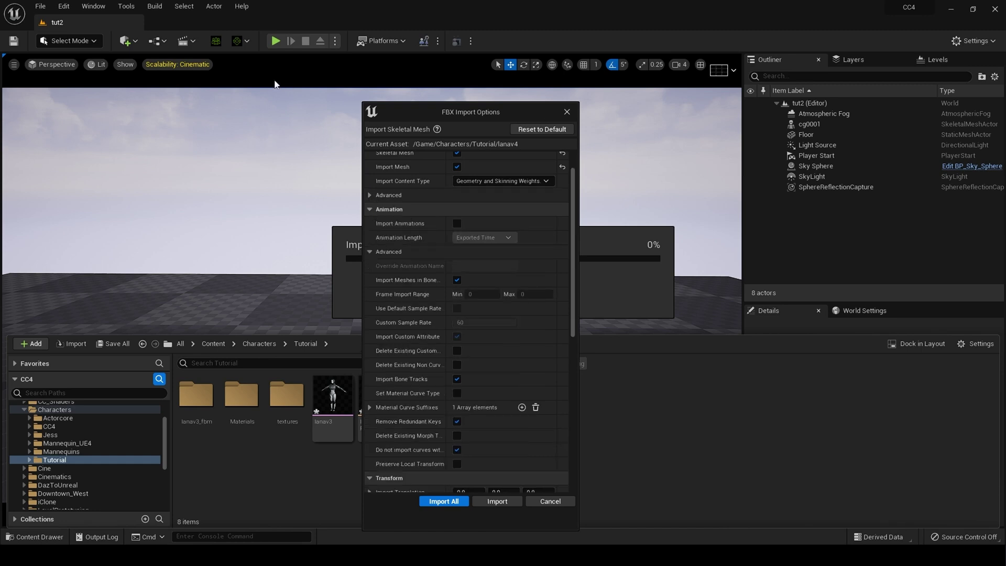
{"action": "left_click", "coordinate": [369, 196]}
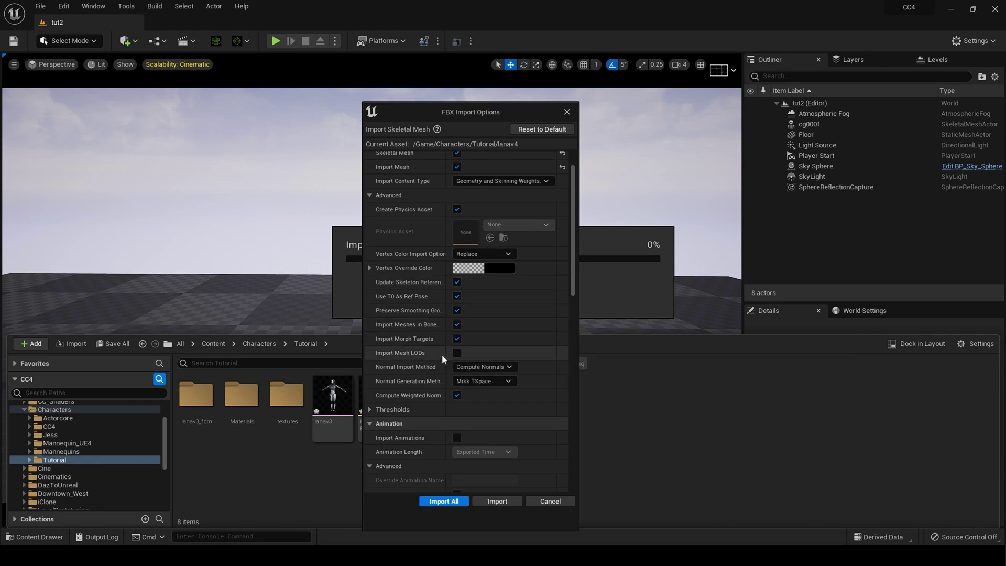
{"action": "scroll", "coordinate": [450, 347], "scroll_direction": "down", "scroll_amount": 2}
{"action": "scroll", "coordinate": [451, 345], "scroll_direction": "down", "scroll_amount": 2}
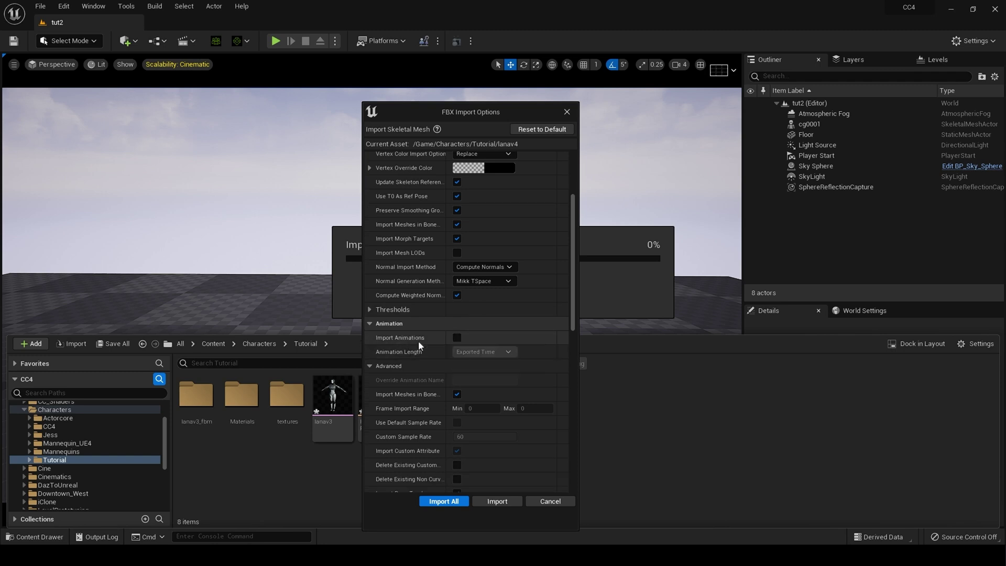
{"action": "scroll", "coordinate": [543, 339], "scroll_direction": "down", "scroll_amount": 4}
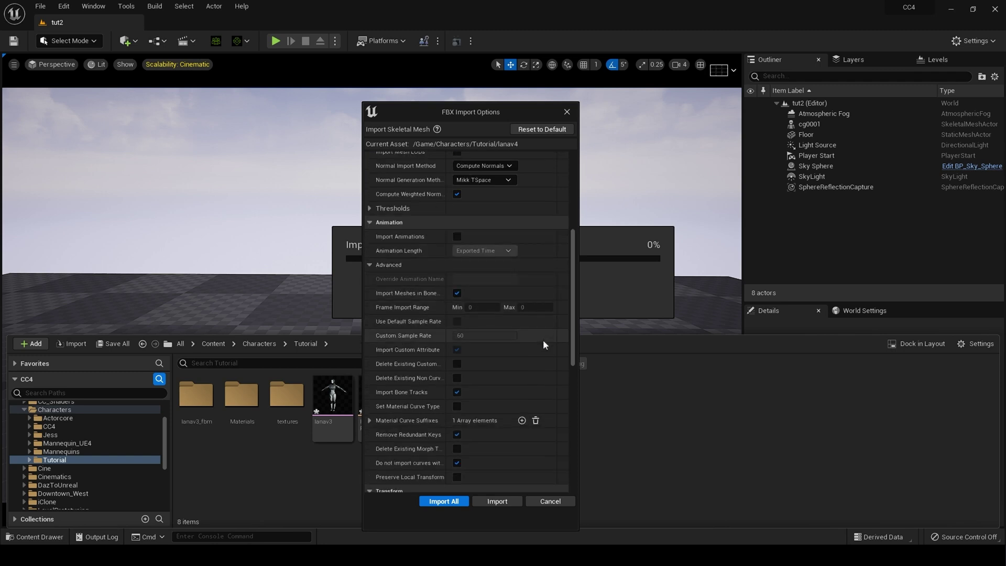
{"action": "scroll", "coordinate": [542, 340], "scroll_direction": "down", "scroll_amount": 1}
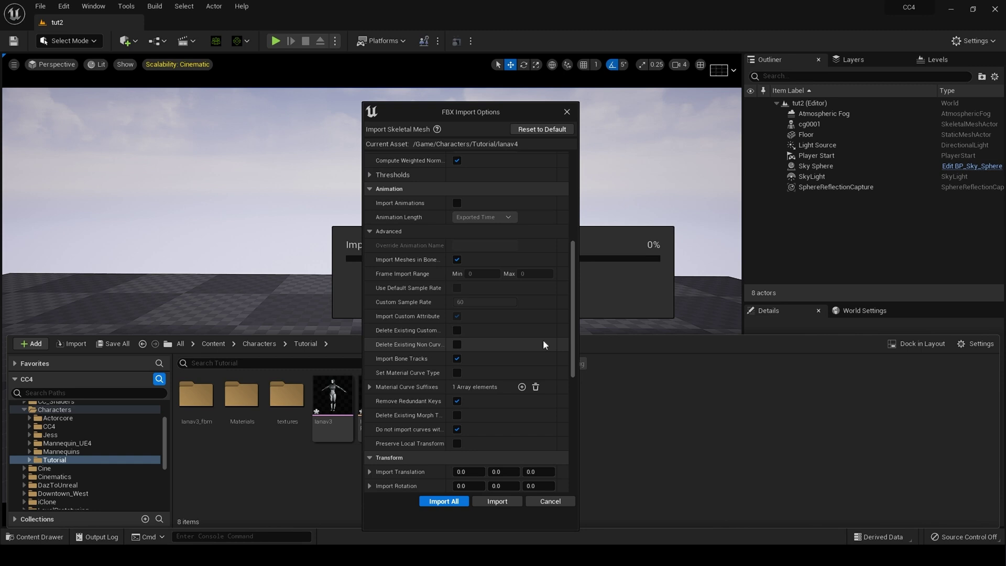
{"action": "scroll", "coordinate": [543, 341], "scroll_direction": "down", "scroll_amount": 1}
{"action": "scroll", "coordinate": [542, 340], "scroll_direction": "down", "scroll_amount": 6}
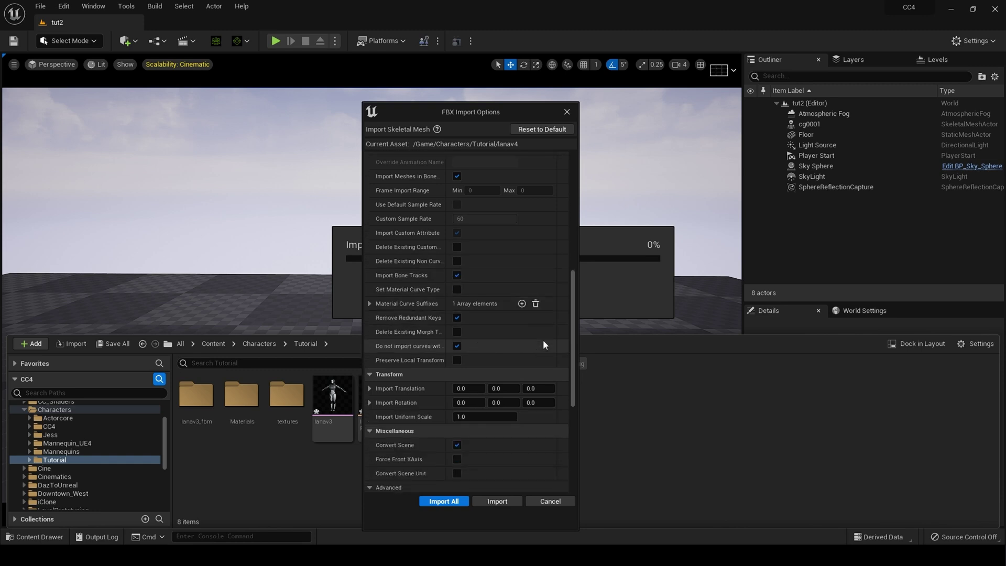
{"action": "scroll", "coordinate": [543, 341], "scroll_direction": "down", "scroll_amount": 4}
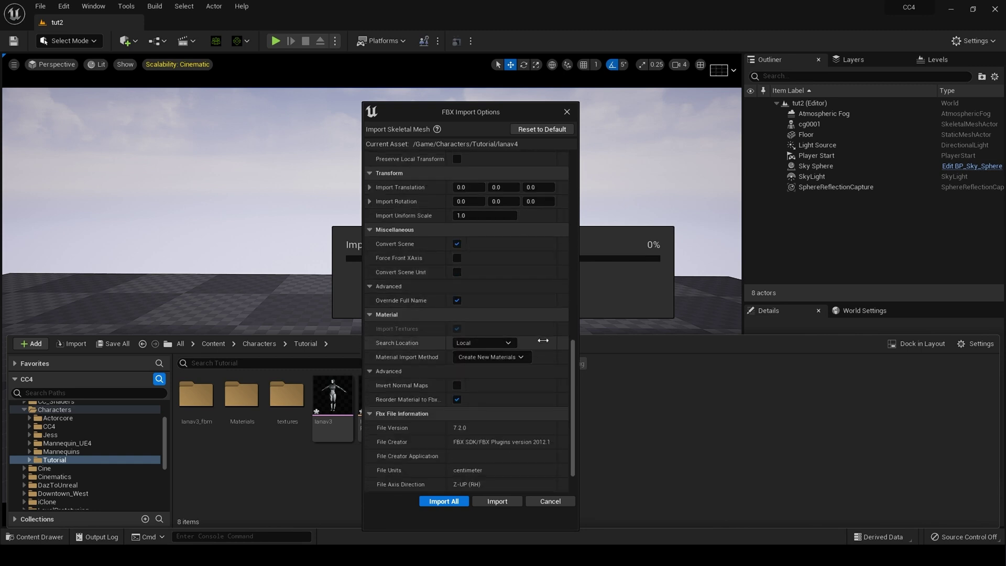
{"action": "scroll", "coordinate": [543, 340], "scroll_direction": "up", "scroll_amount": 4}
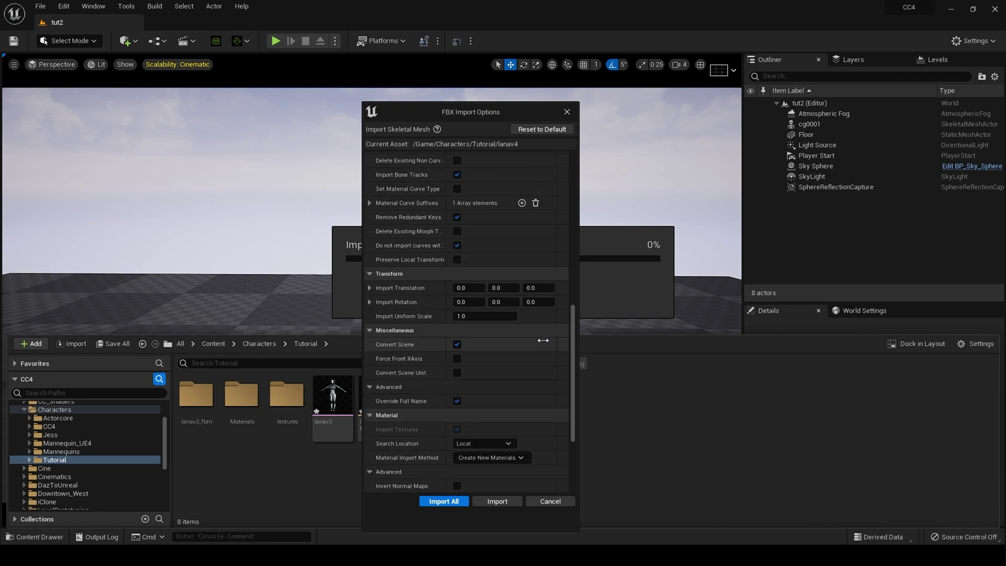
- Run the lanav4 import and open the new lanav4 skeletal mesh in its hands-raised pose
{"action": "left_click", "coordinate": [497, 502]}
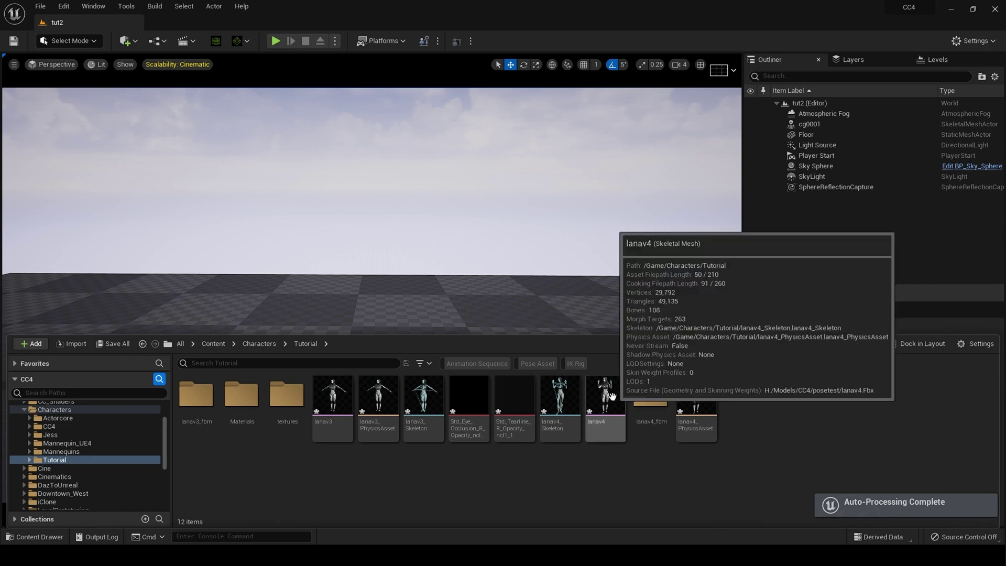
{"action": "double_click", "coordinate": [605, 404]}
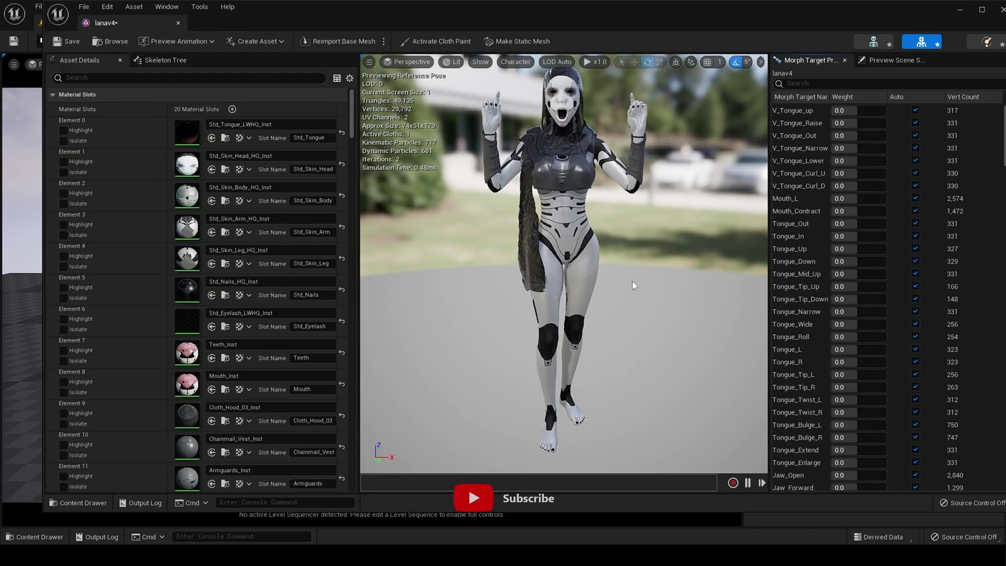